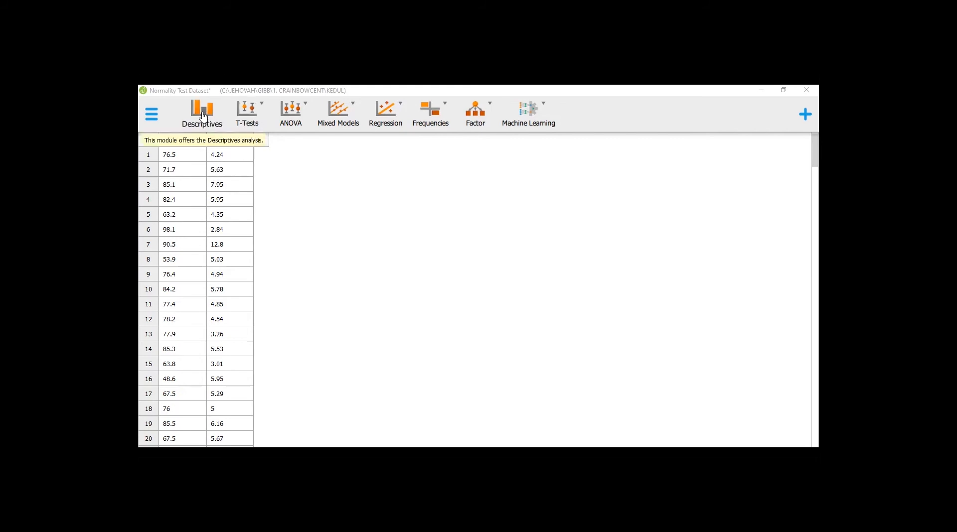
Start a Descriptive Statistics analysis with Wt and TC as the variables
click(204, 116)
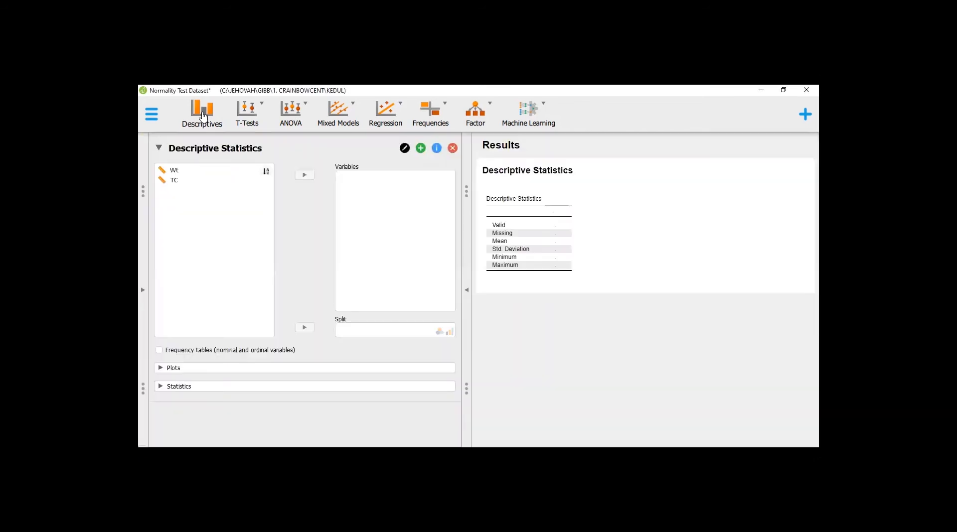
click(208, 173)
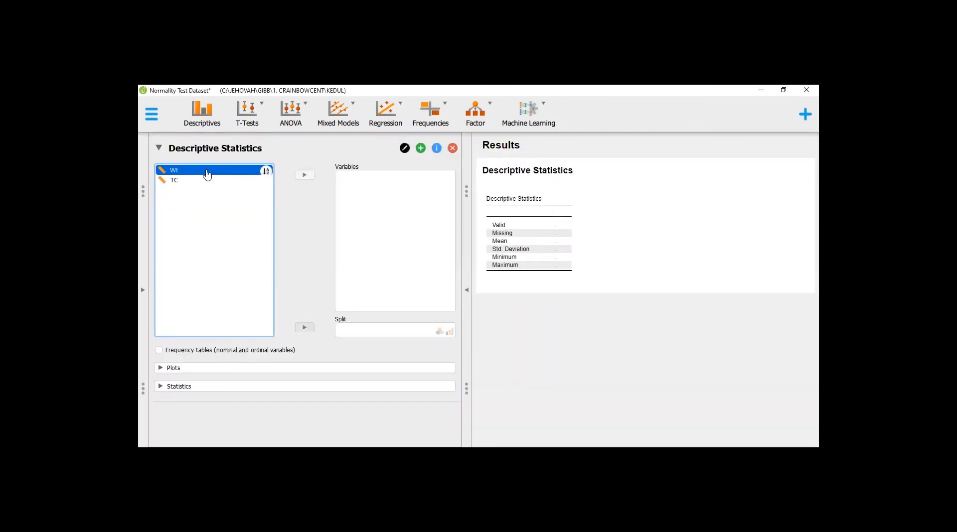
key(ctrl+a)
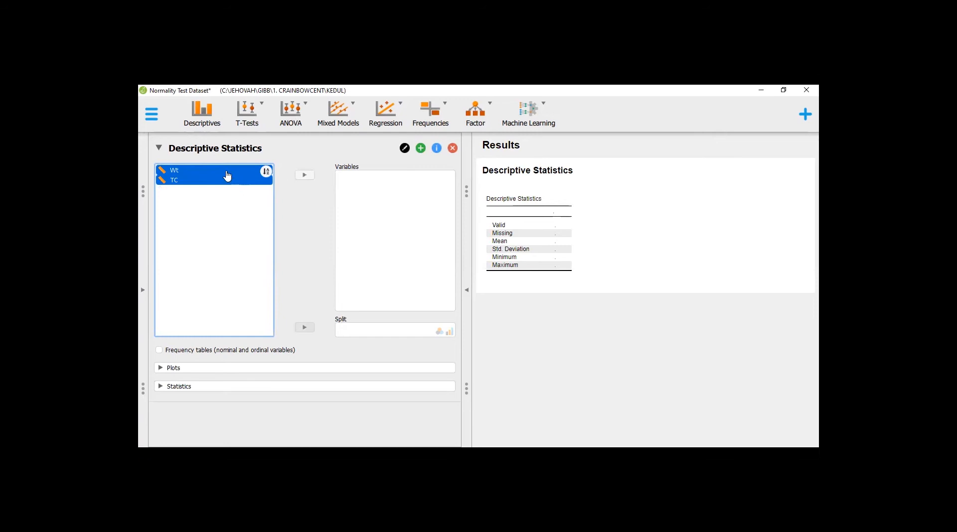
click(305, 175)
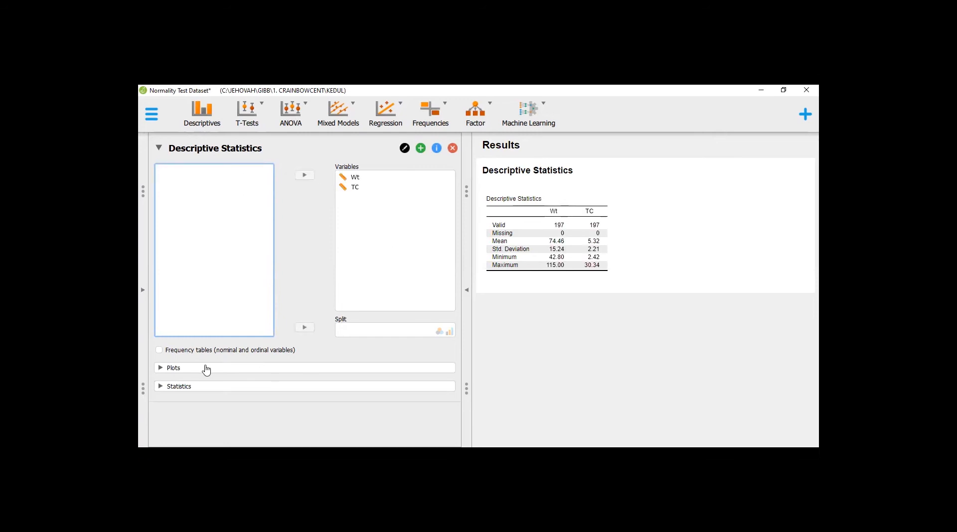
Add distribution plots with the density curve displayed for both variables
click(177, 371)
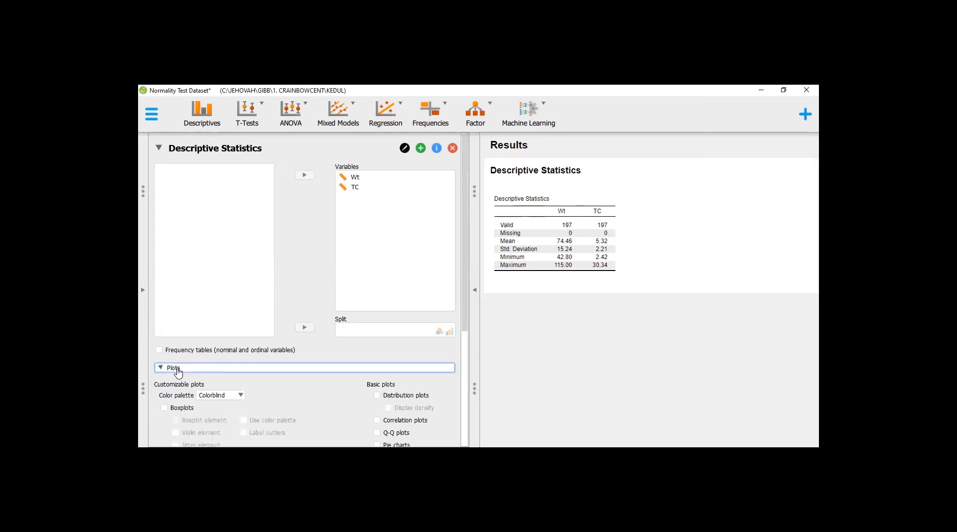
scroll(309, 369, down, 2)
scroll(309, 368, down, 2)
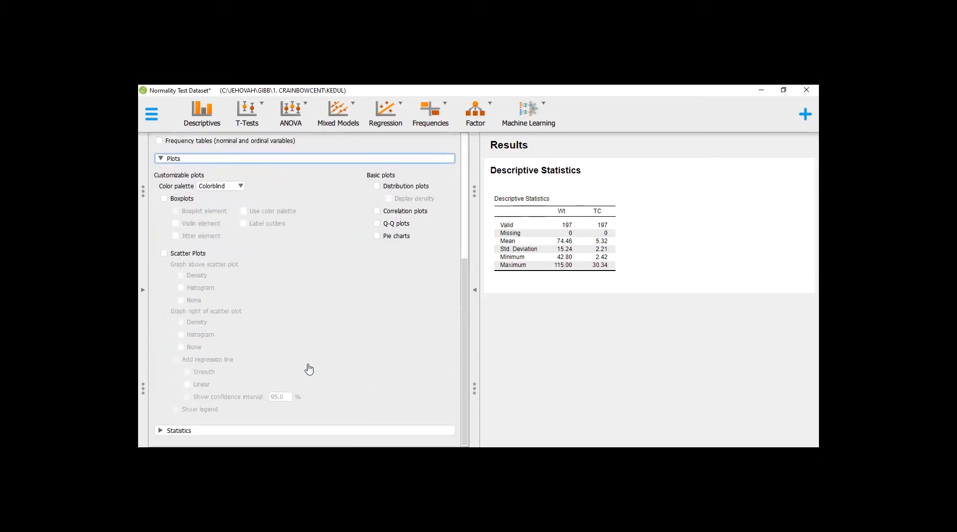
click(376, 186)
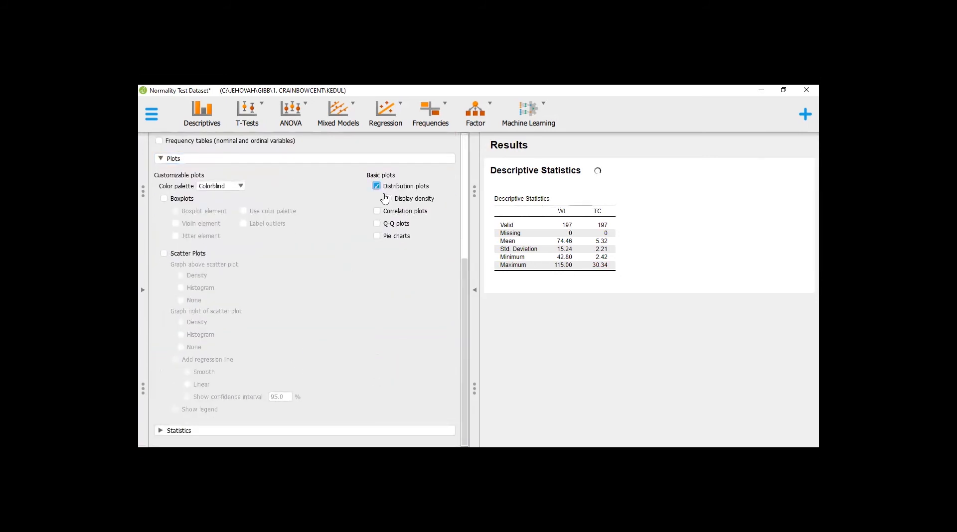
click(388, 199)
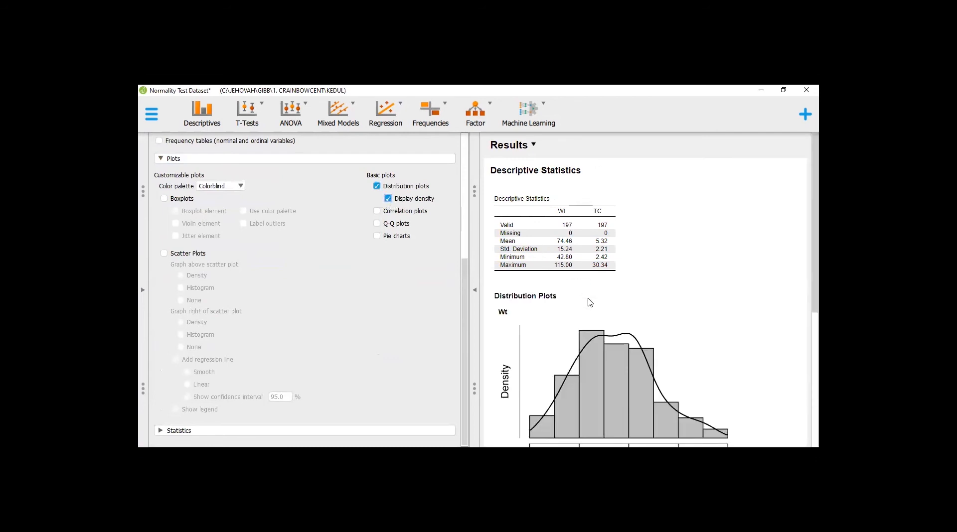
Check the Wt distribution plot and add boxplots to the descriptive analysis
scroll(589, 302, down, 3)
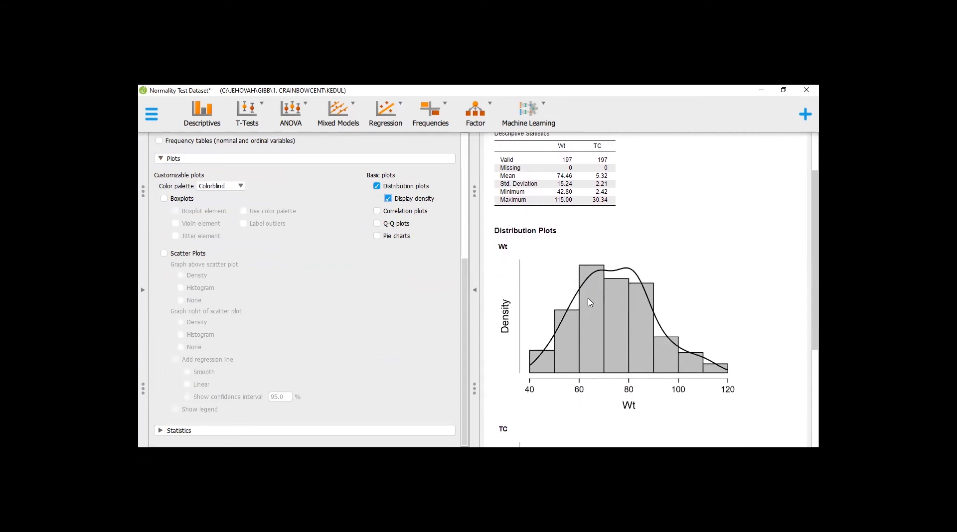
scroll(589, 302, down, 1)
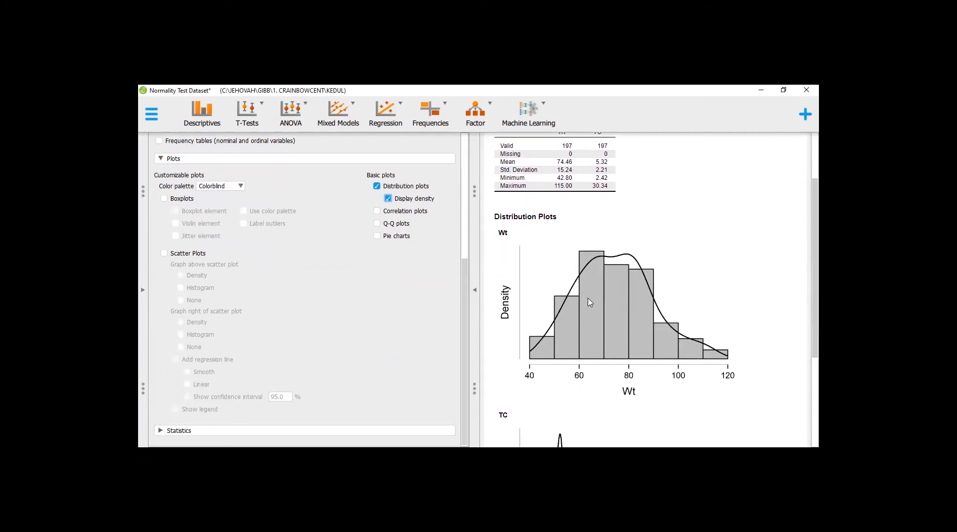
click(176, 200)
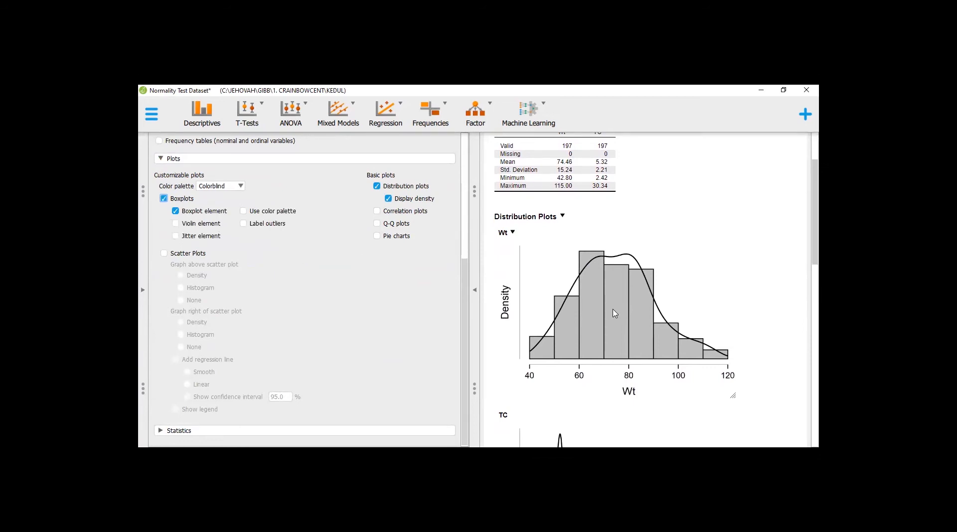
Examine the distribution plots and boxplots of Wt and TC for curve shape and outliers
scroll(615, 313, down, 5)
scroll(613, 312, down, 3)
scroll(625, 226, up, 6)
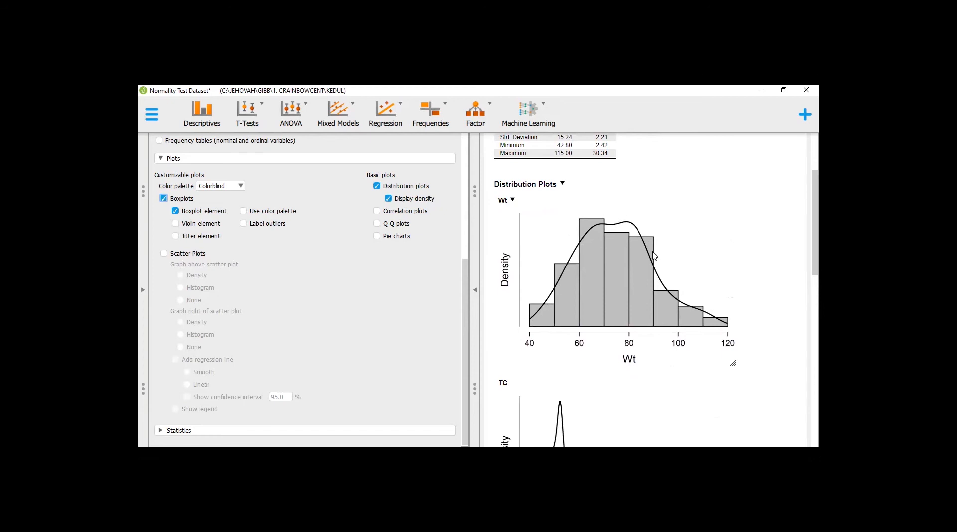
scroll(731, 312, down, 4)
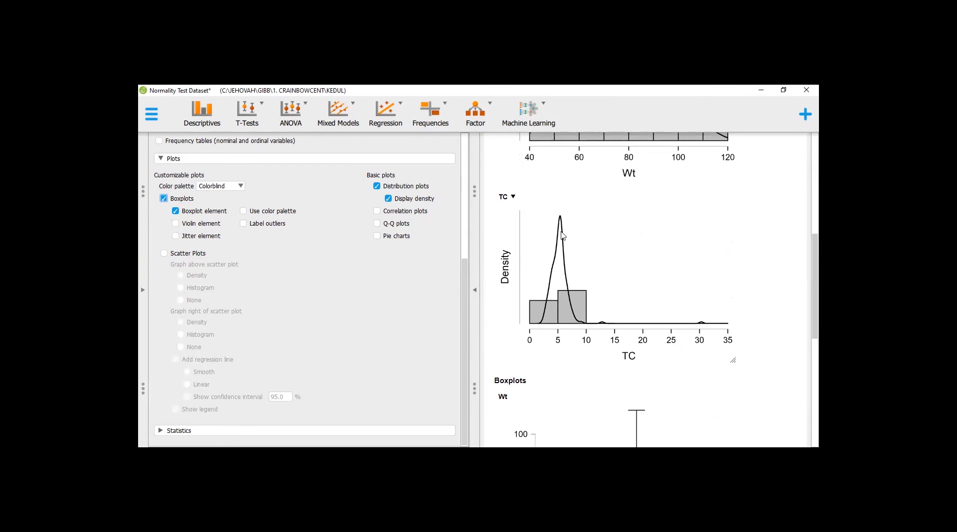
scroll(567, 313, down, 5)
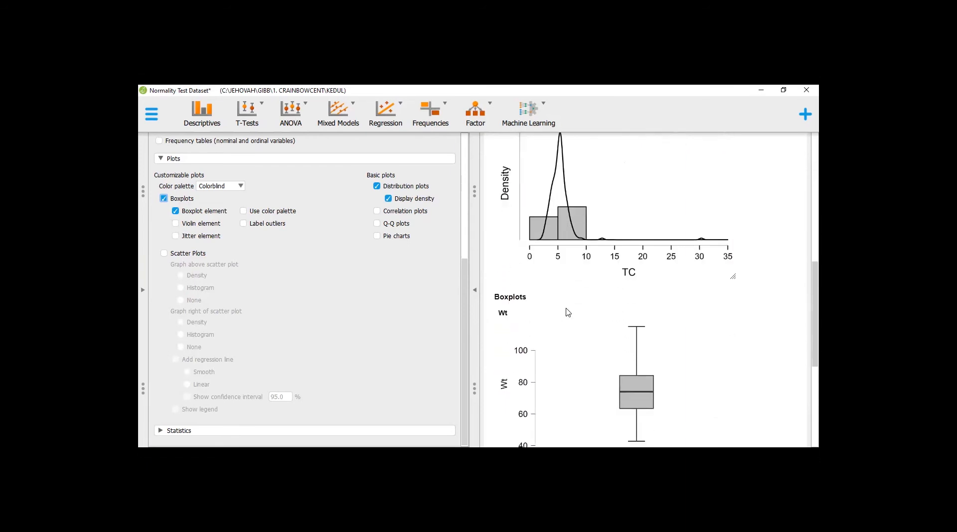
scroll(567, 312, down, 1)
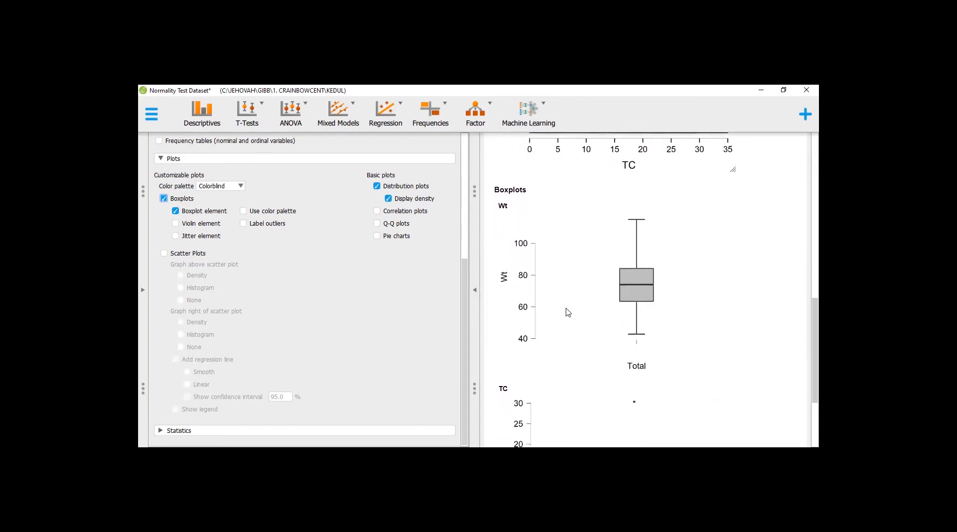
scroll(567, 313, down, 1)
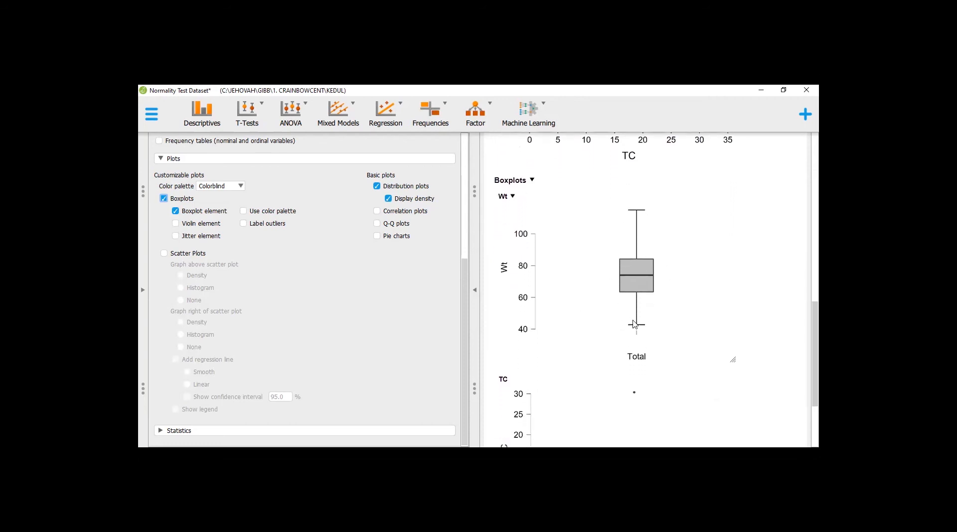
scroll(668, 301, down, 3)
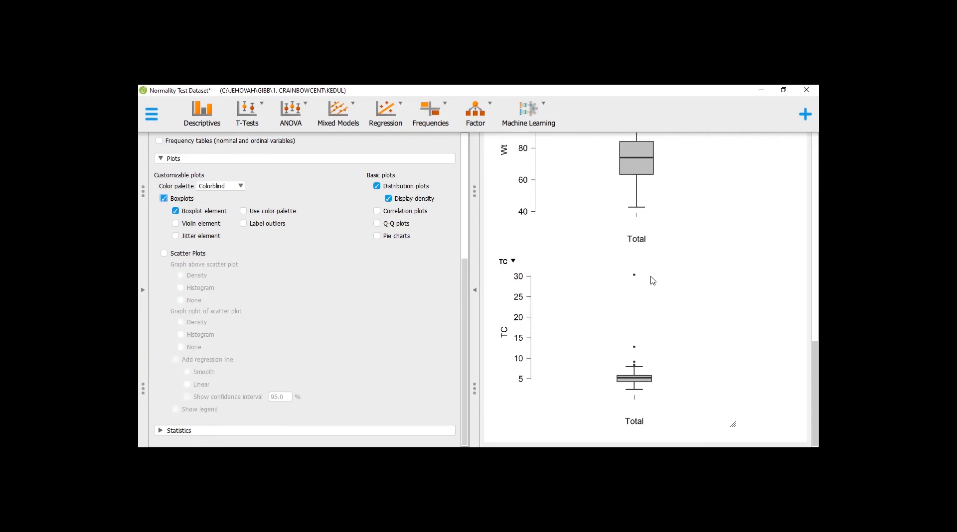
scroll(679, 304, up, 3)
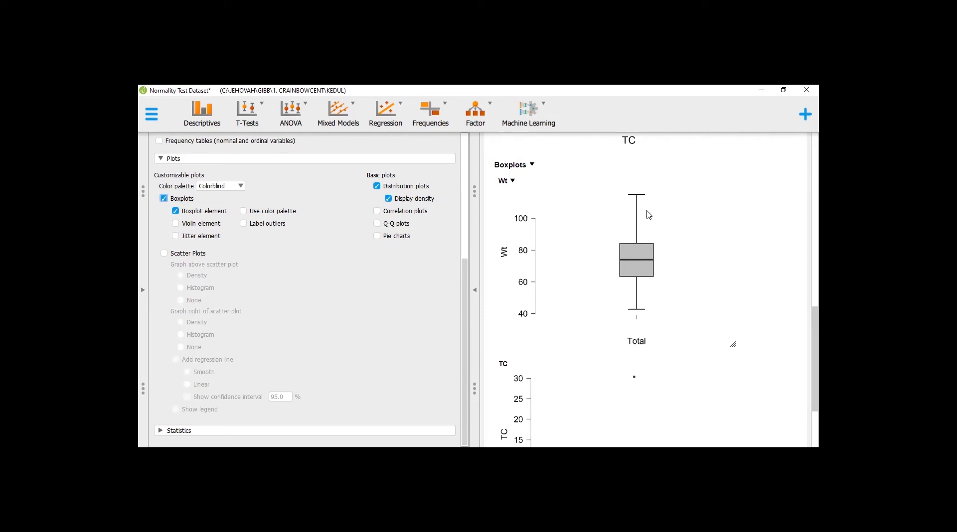
Turn off the boxplot element and add the Shapiro-Wilk test to the descriptive statistics
click(176, 211)
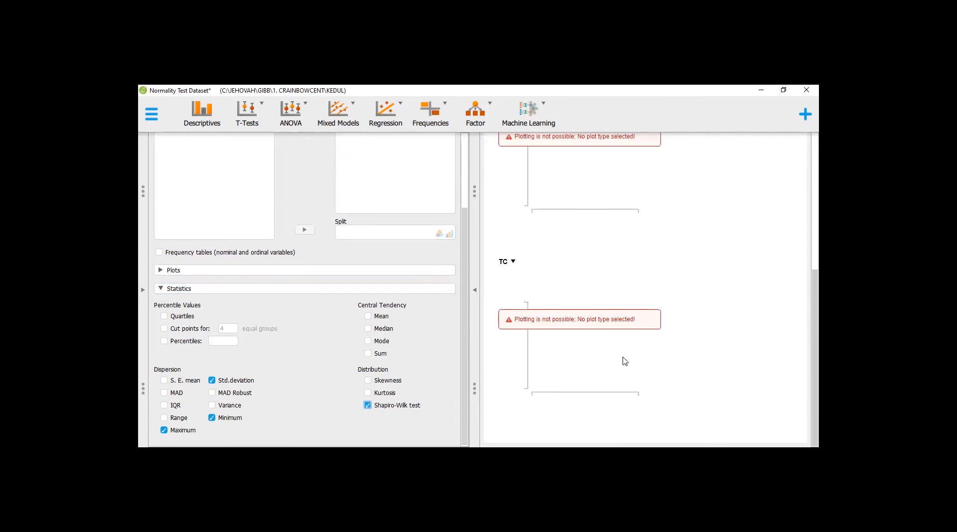
scroll(677, 357, up, 5)
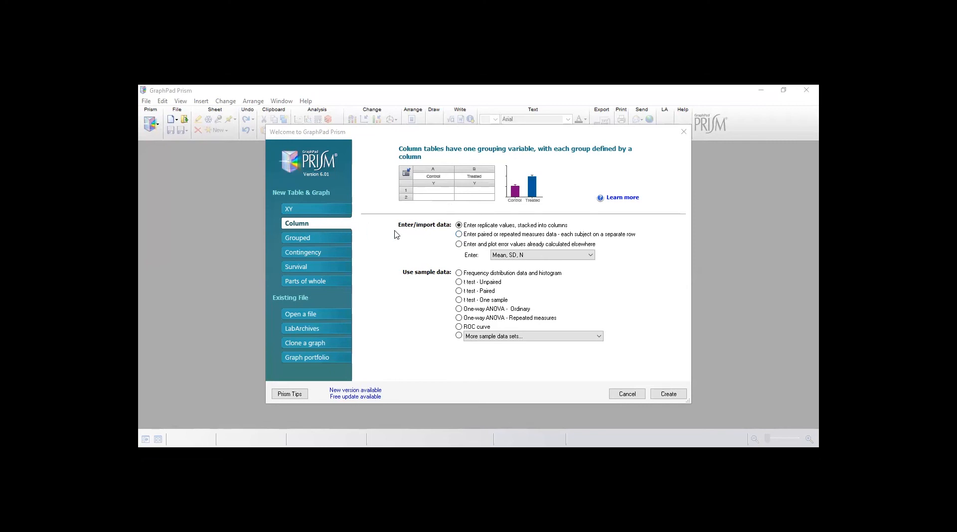
In GraphPad Prism, create a Column table for stacked replicate values and paste the Wt and TC data into it
click(662, 396)
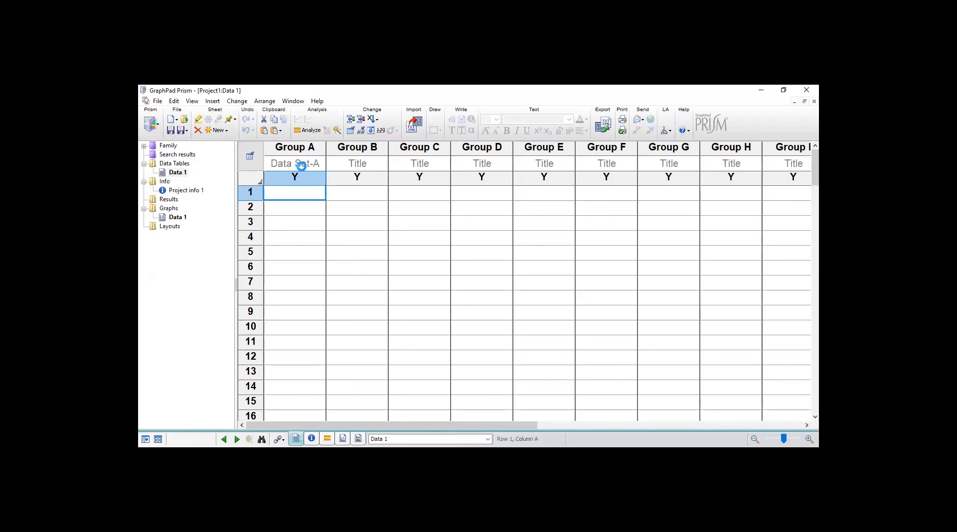
key(ctrl+v)
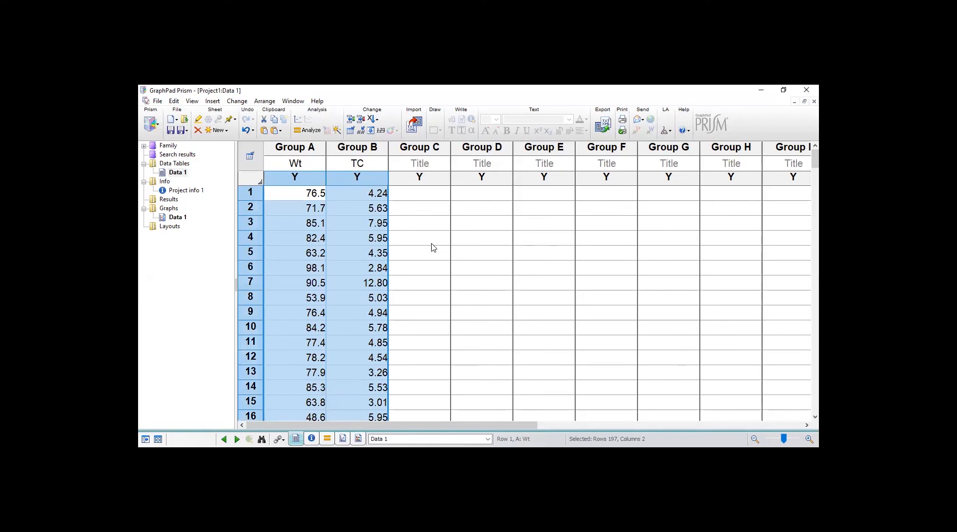
Run Column statistics on Wt and TC with the Kolmogorov-Smirnov normality test
click(309, 130)
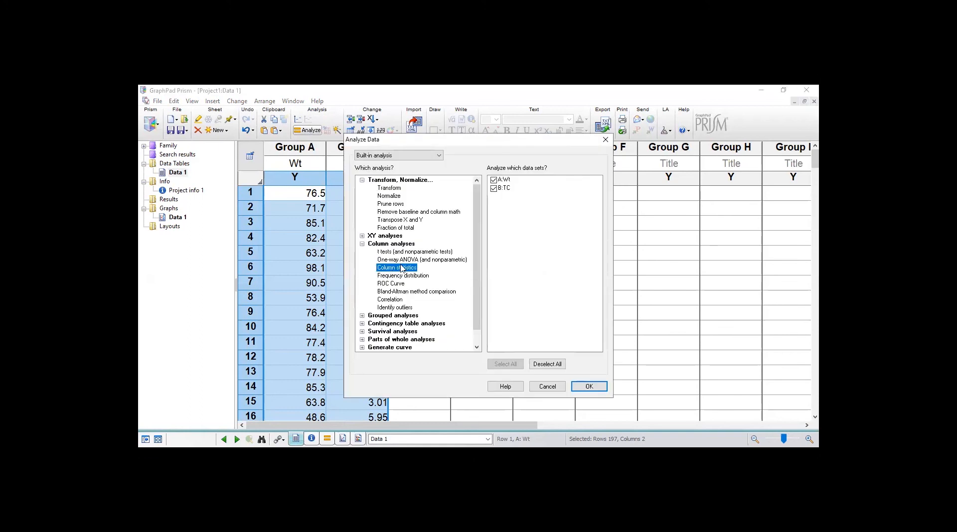
click(588, 387)
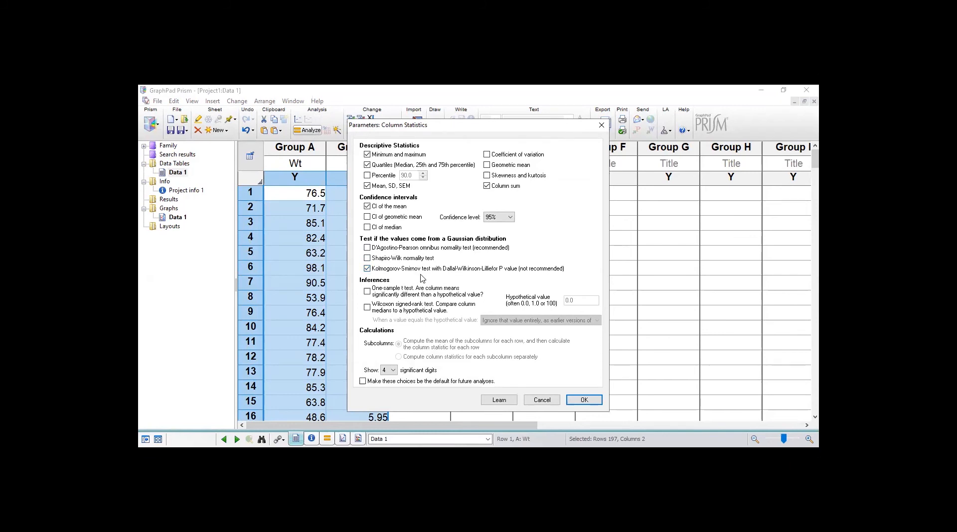
click(583, 400)
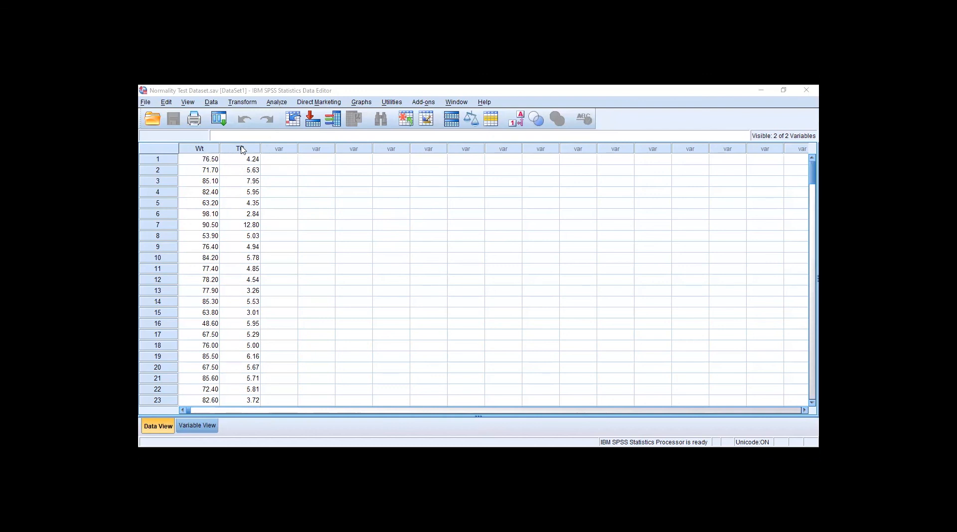
In SPSS Statistics, set up an Explore analysis with Wt and TC as the dependent variables
click(274, 102)
mouse_move(284, 128)
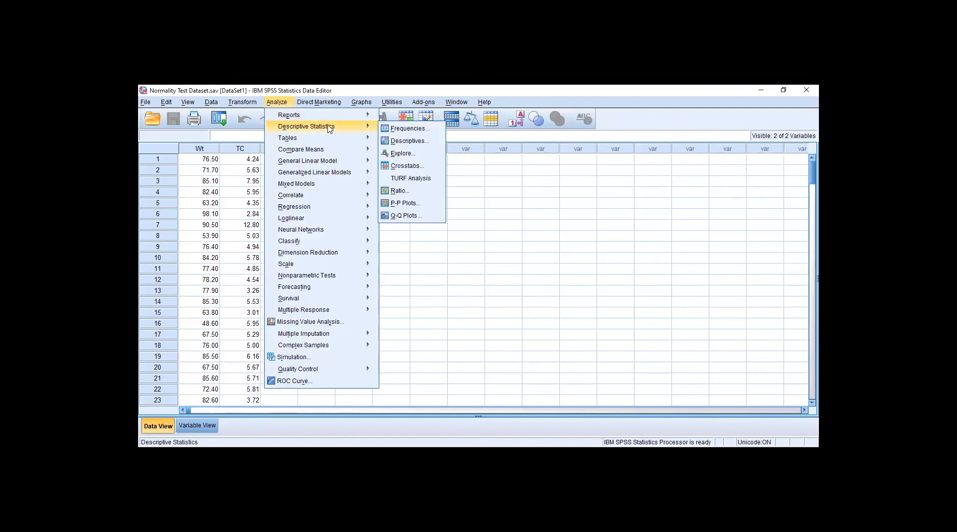
click(401, 154)
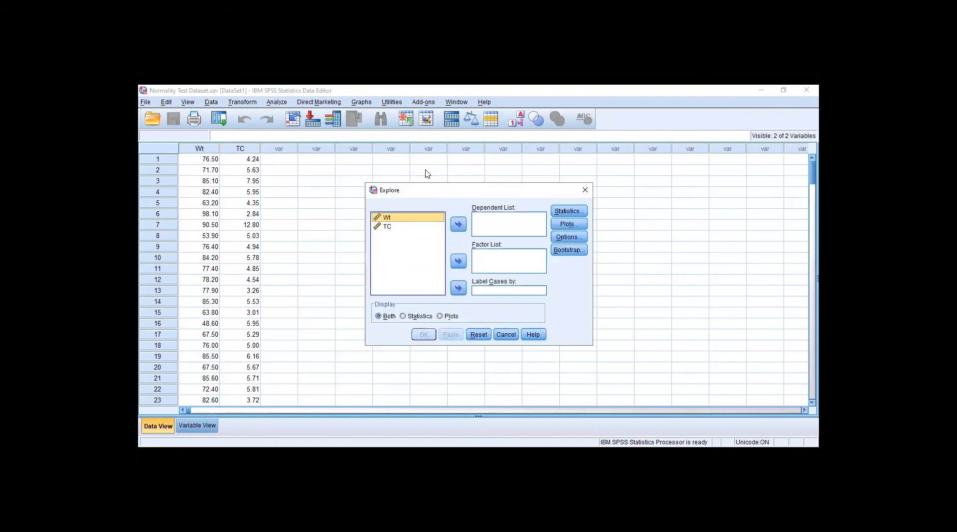
shift+click(391, 226)
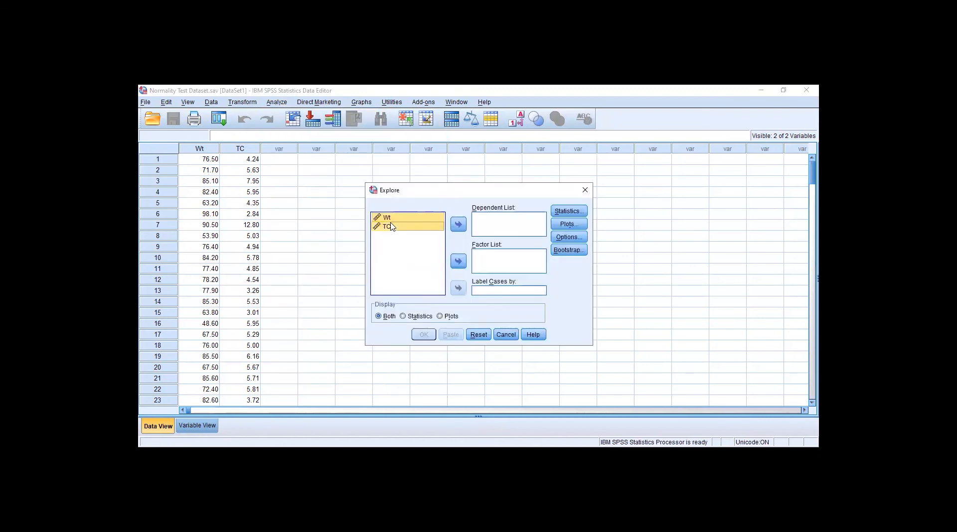
click(458, 224)
Run Explore with normality plots with tests and no stem-and-leaf plots, and view the Tests of Normality table
click(567, 225)
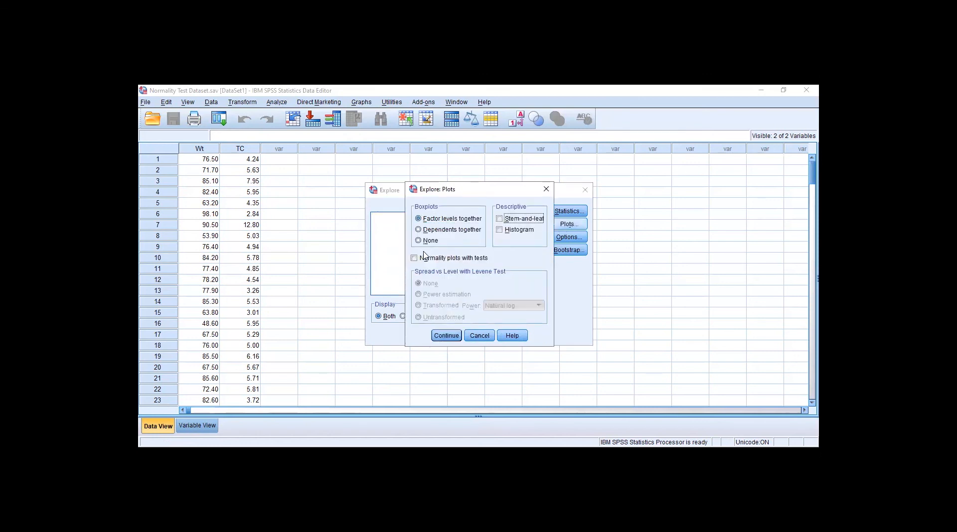
click(415, 258)
click(446, 336)
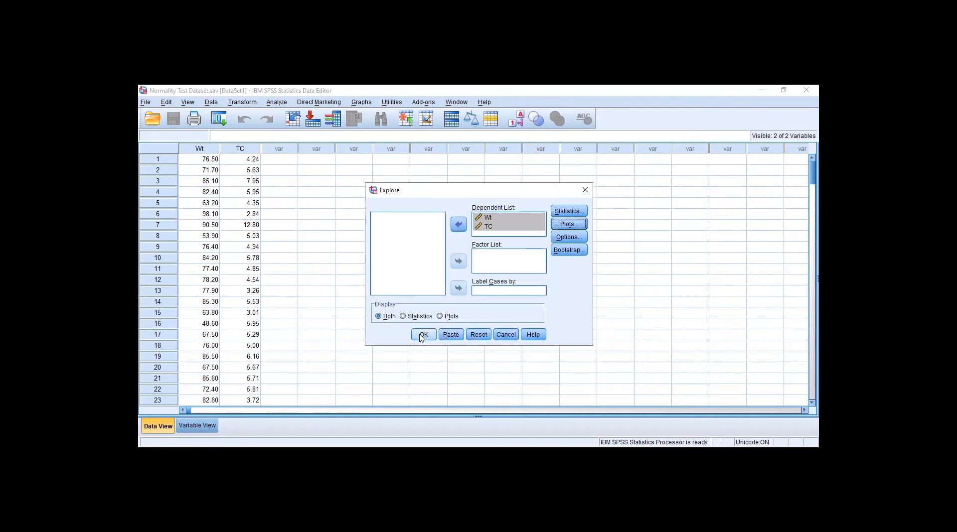
click(421, 337)
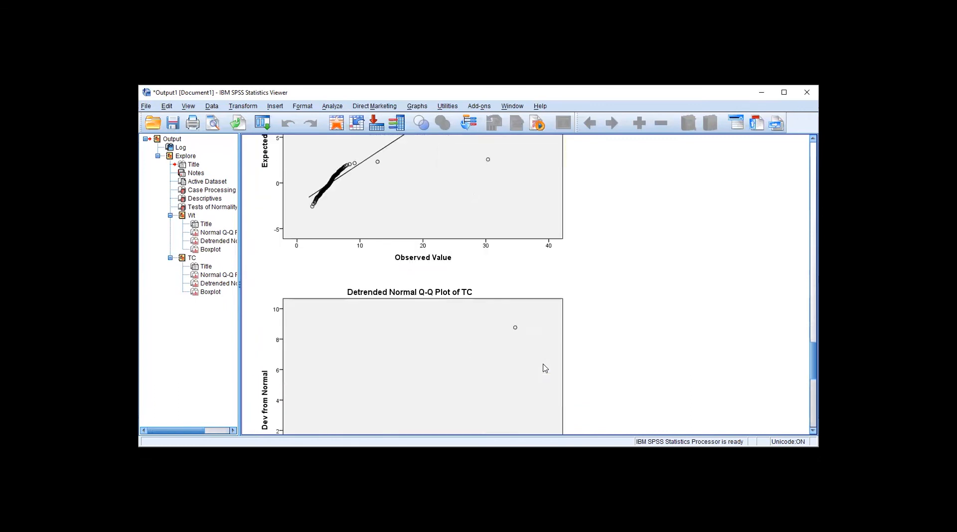
scroll(545, 368, down, 5)
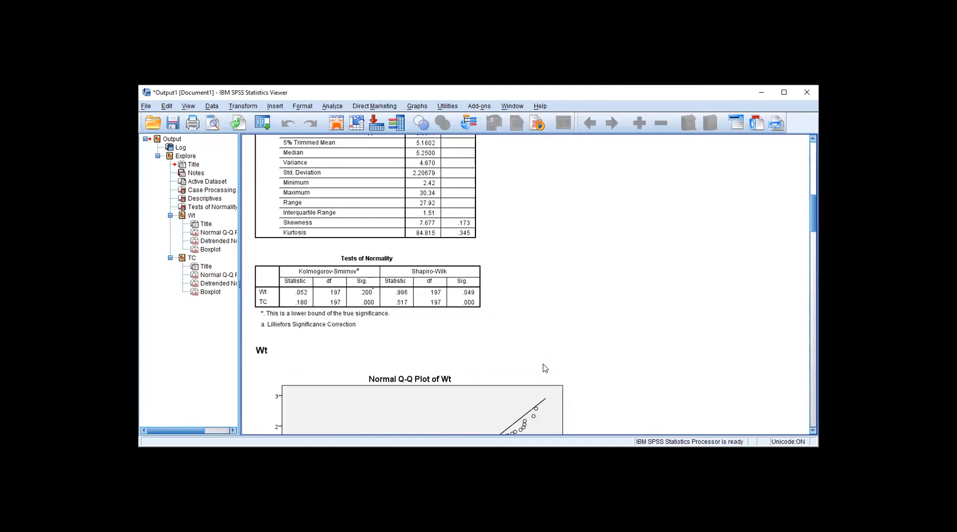